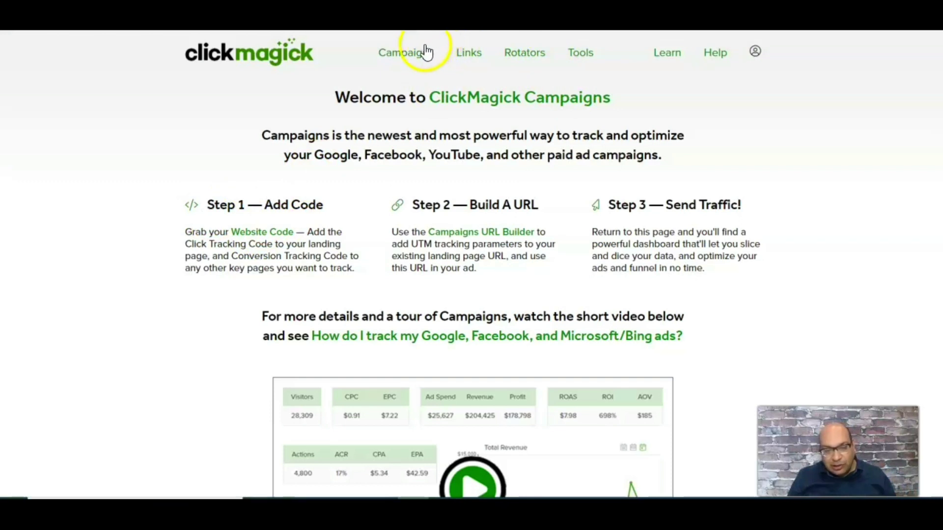
# Copy the Click Tracking Code, paste it into the landing page's header tracking code in ClickFunnels, and save the page
pyautogui.click(259, 233)
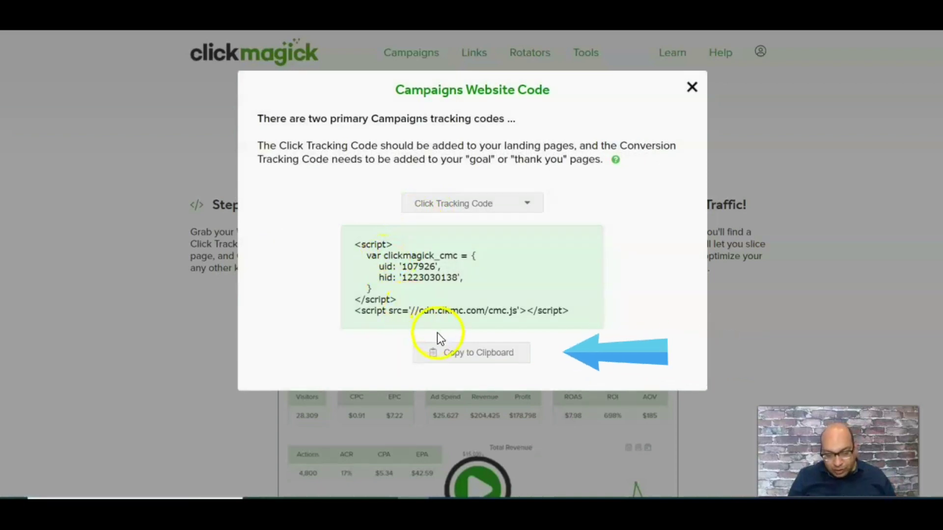
pyautogui.click(450, 358)
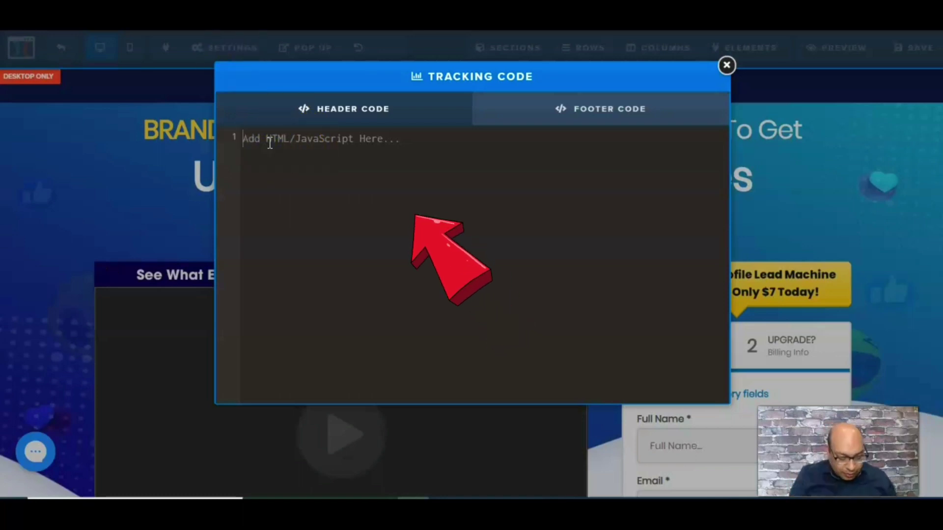
pyautogui.hotkey('ctrl', 'v')
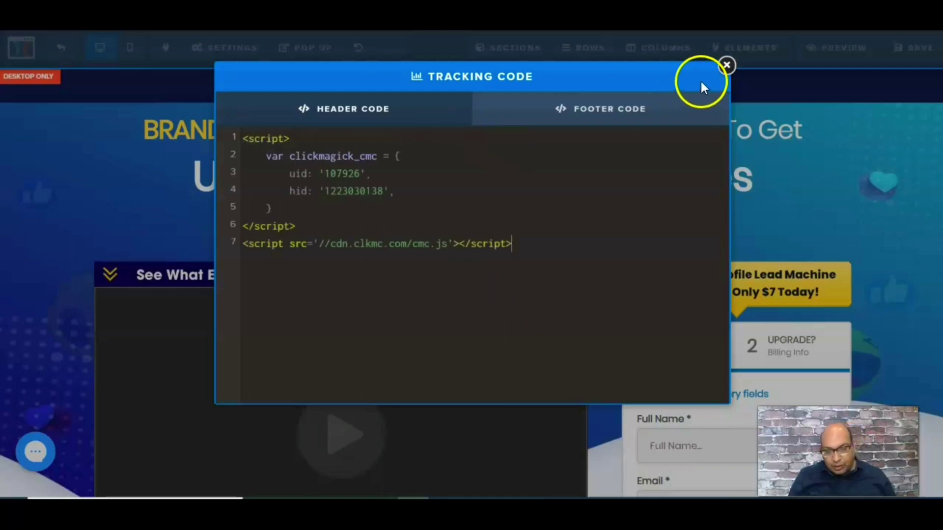
pyautogui.click(753, 94)
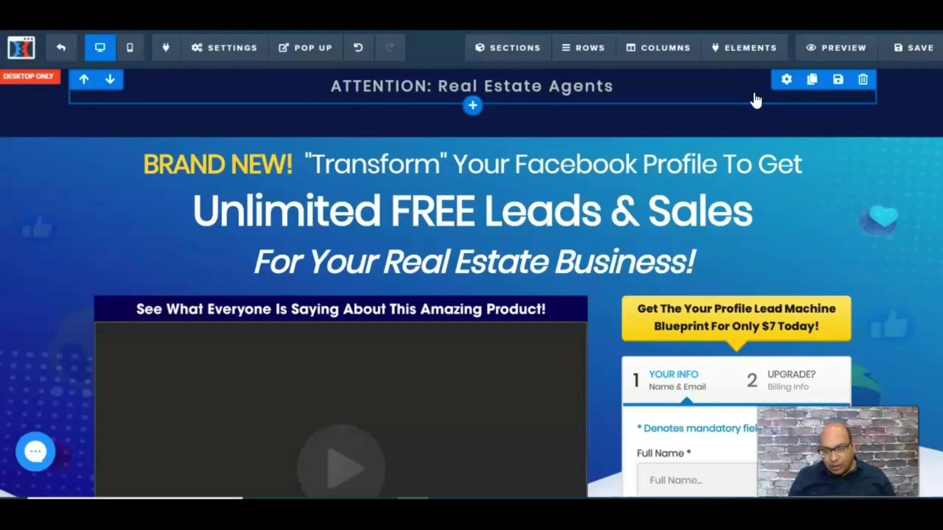
pyautogui.click(897, 54)
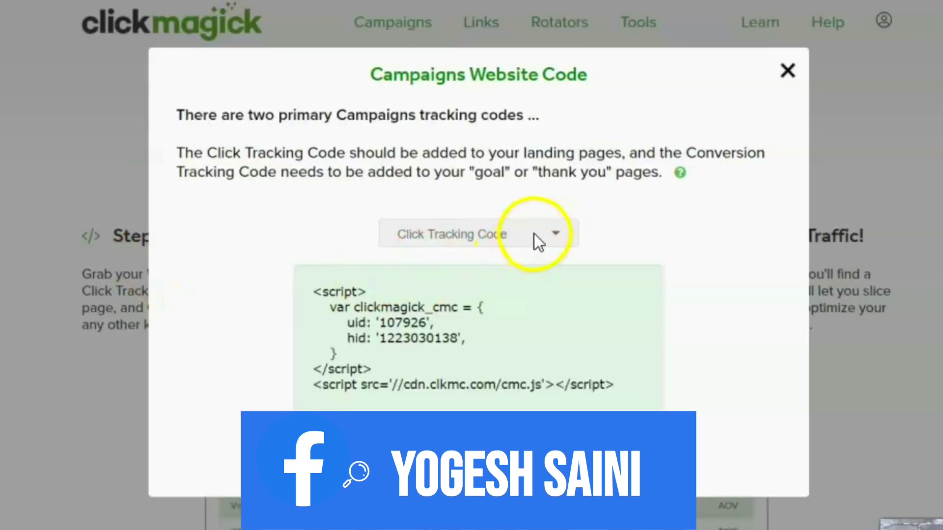
# In ClickMagick, switch the Campaigns website code to Conversion Tracking Code with the goal type Engagement
pyautogui.click(535, 234)
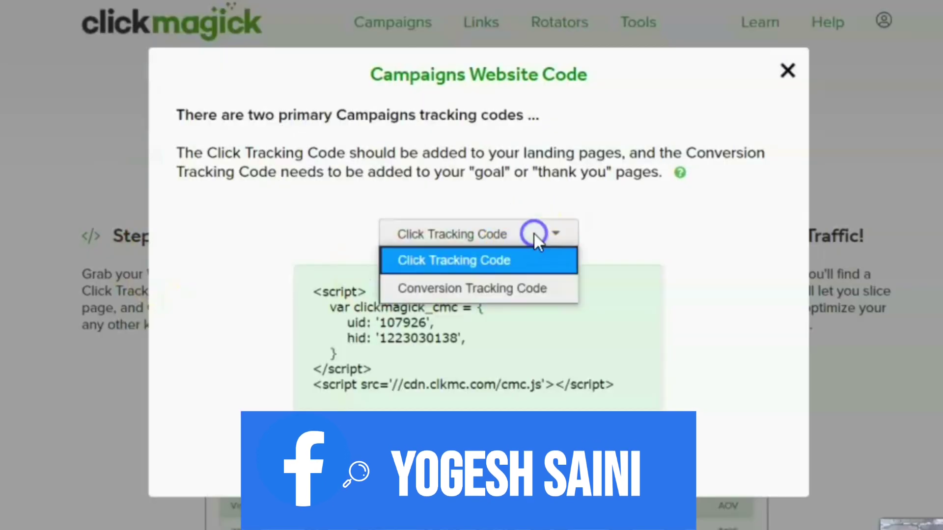
pyautogui.click(515, 284)
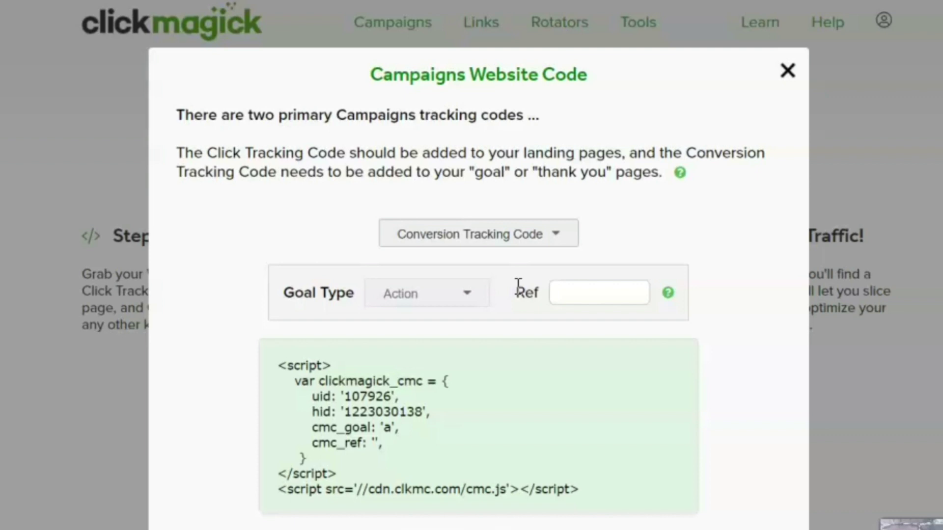
pyautogui.click(466, 298)
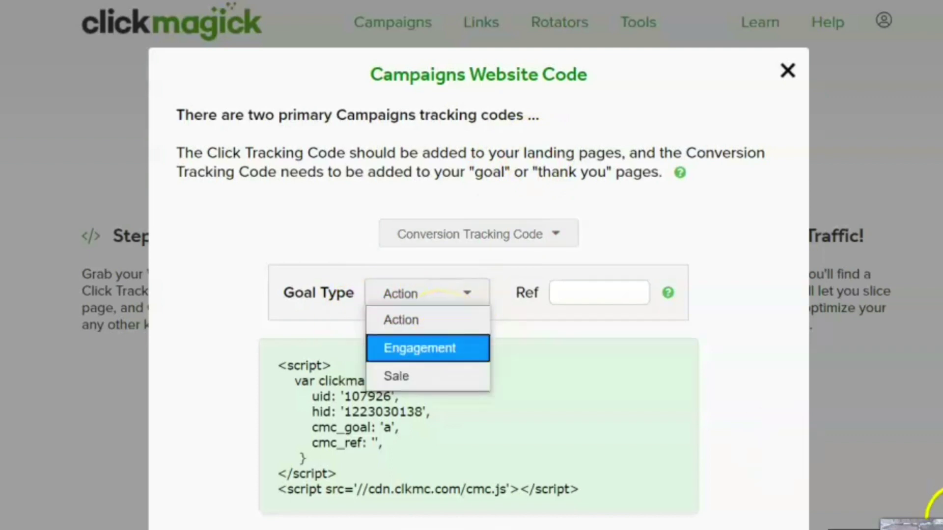
pyautogui.press('Escape')
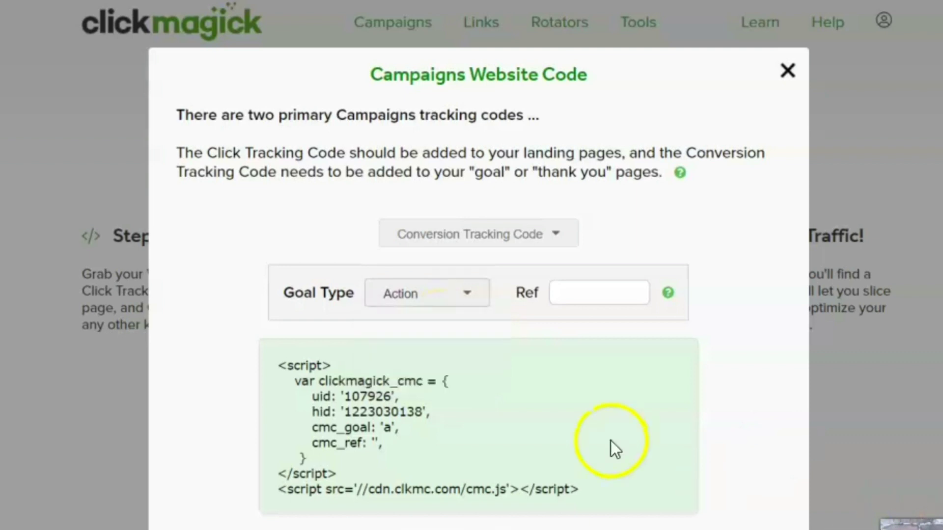
pyautogui.click(467, 298)
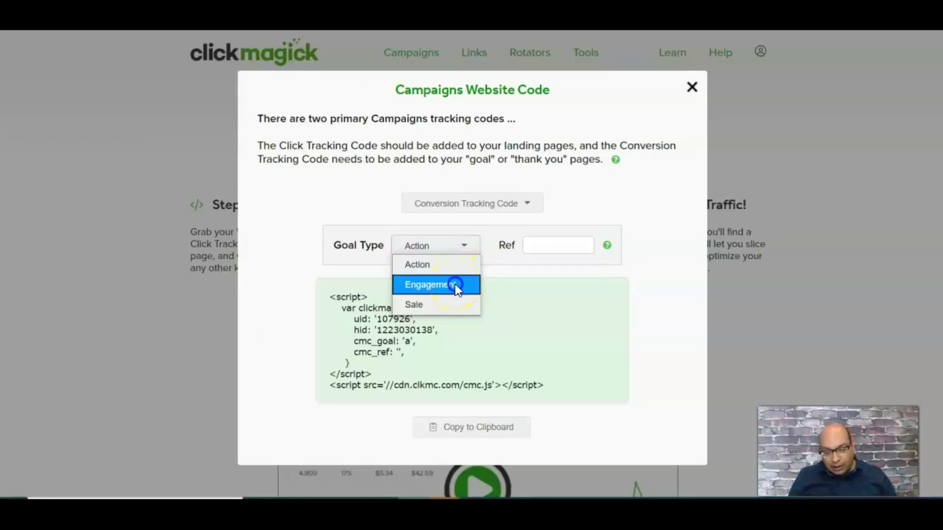
pyautogui.click(454, 347)
# Set the conversion code's Ref to "leadconversion" and copy the resulting code to the clipboard
pyautogui.click(616, 298)
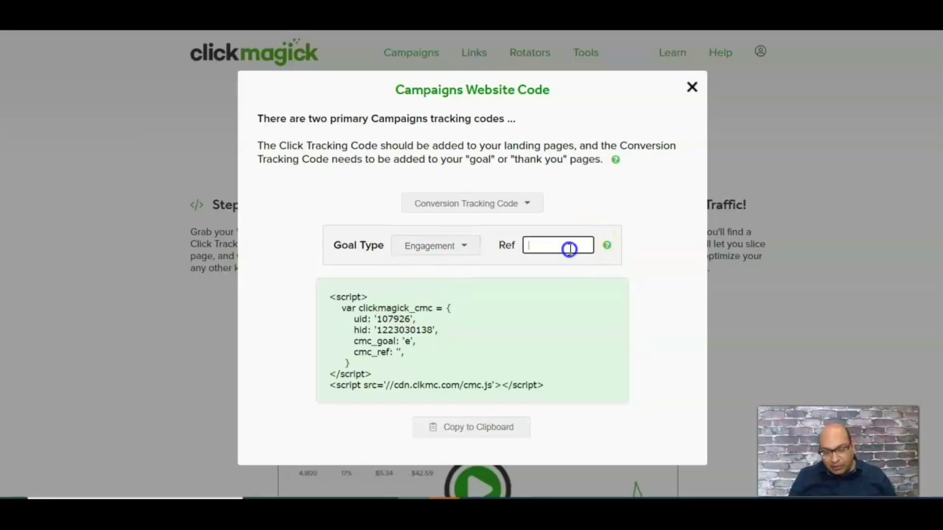
pyautogui.write('co')
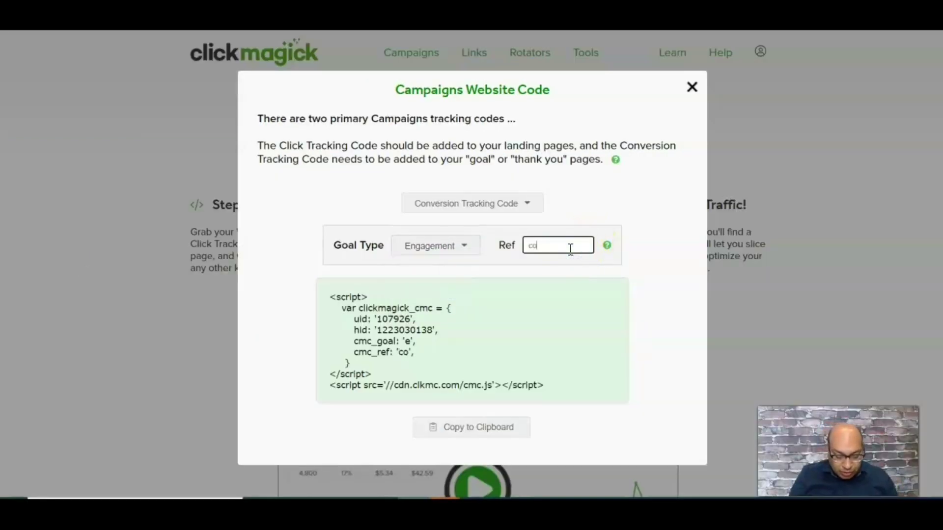
pyautogui.write('nversion')
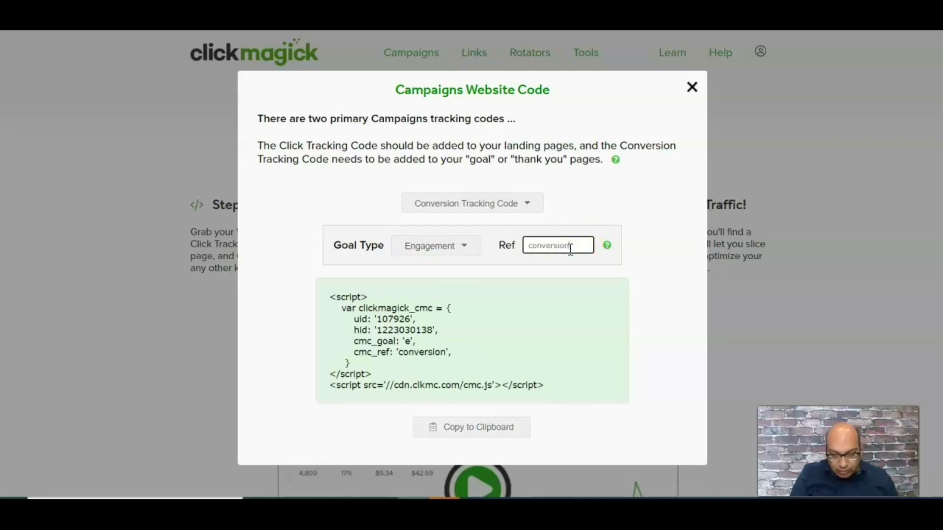
pyautogui.click(527, 246)
pyautogui.write('lead')
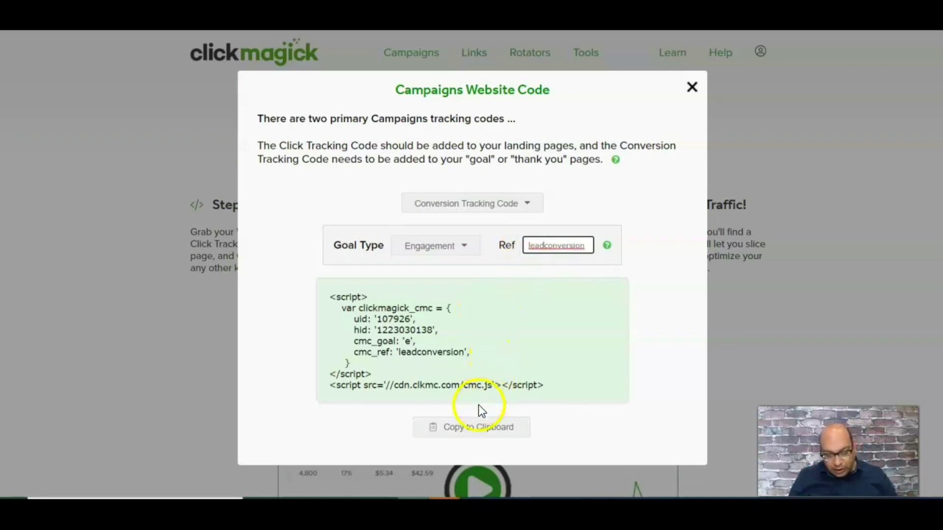
pyautogui.click(470, 431)
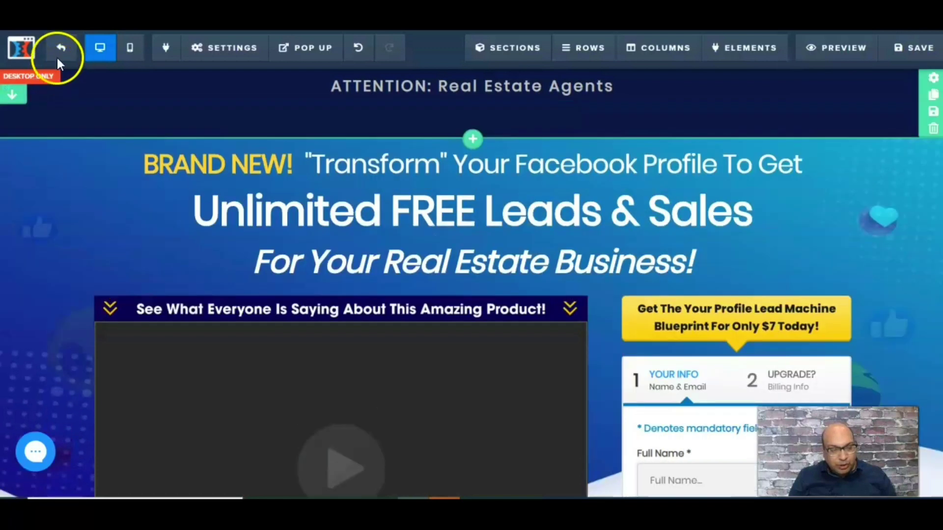
# In ClickFunnels, open the funnel's Order Confirmation page in the page editor
pyautogui.rightClick(61, 50)
pyautogui.click(62, 53)
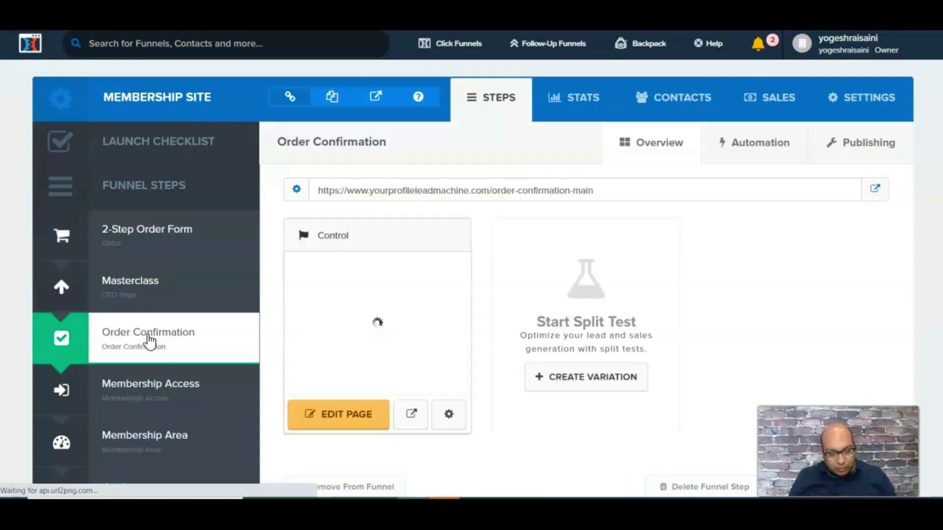
pyautogui.click(335, 366)
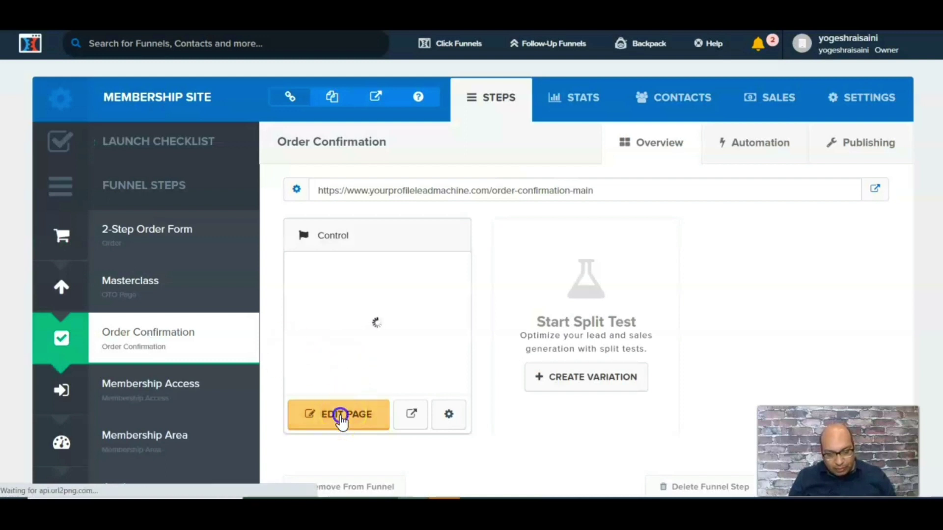
pyautogui.click(342, 420)
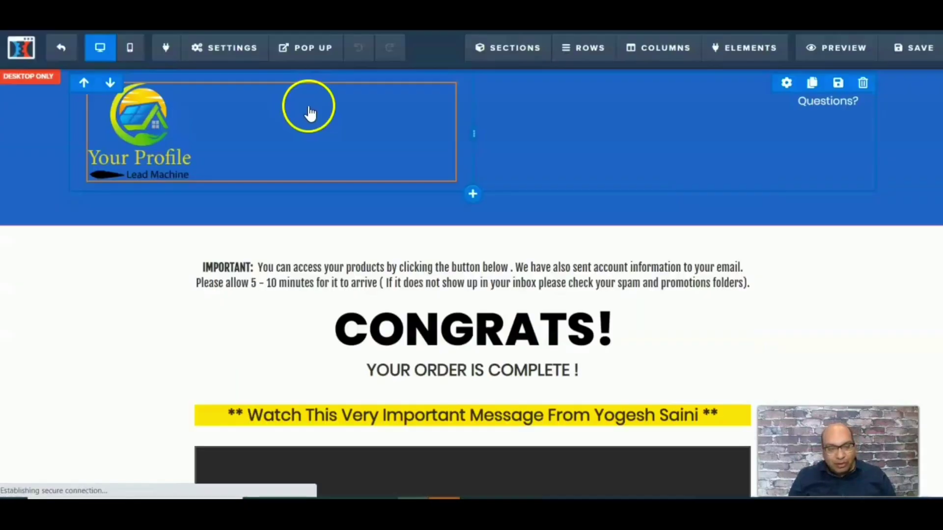
# Paste the copied conversion tracking code into the Order Confirmation page's header code and save the page
pyautogui.click(221, 47)
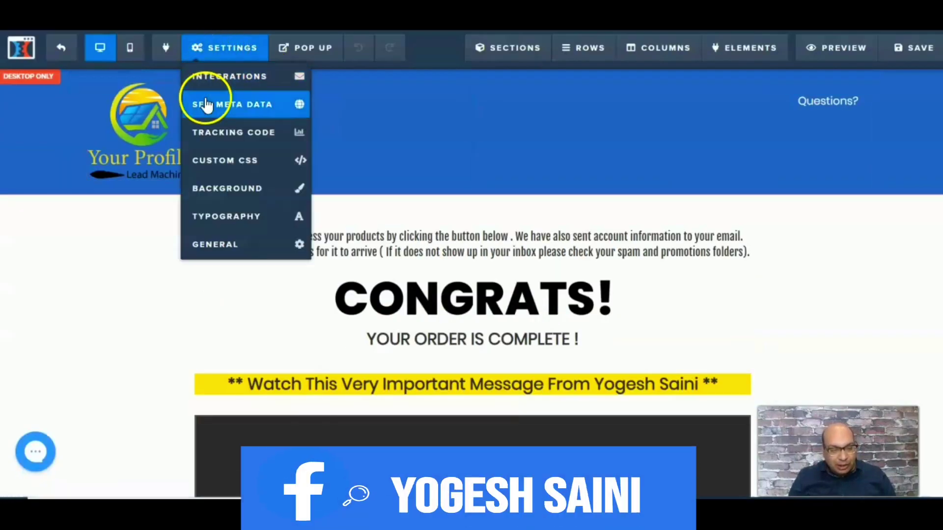
pyautogui.click(208, 133)
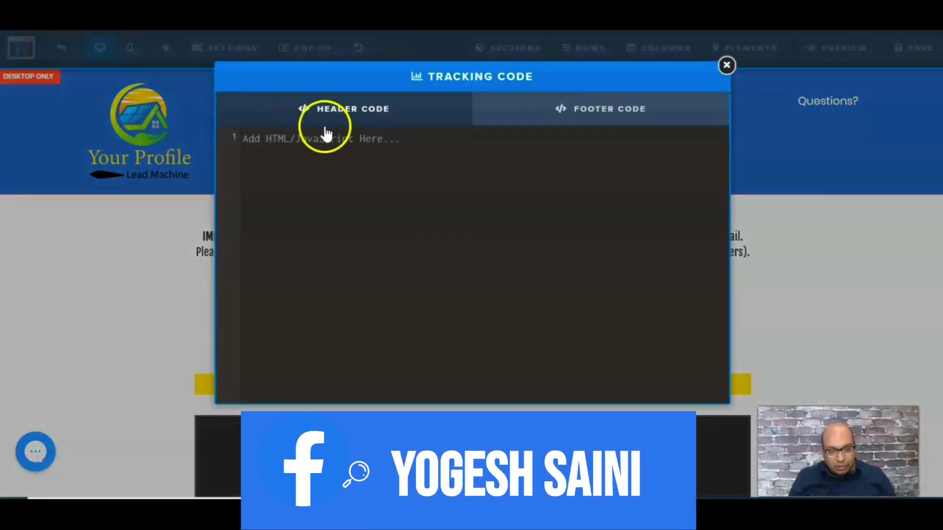
pyautogui.click(316, 148)
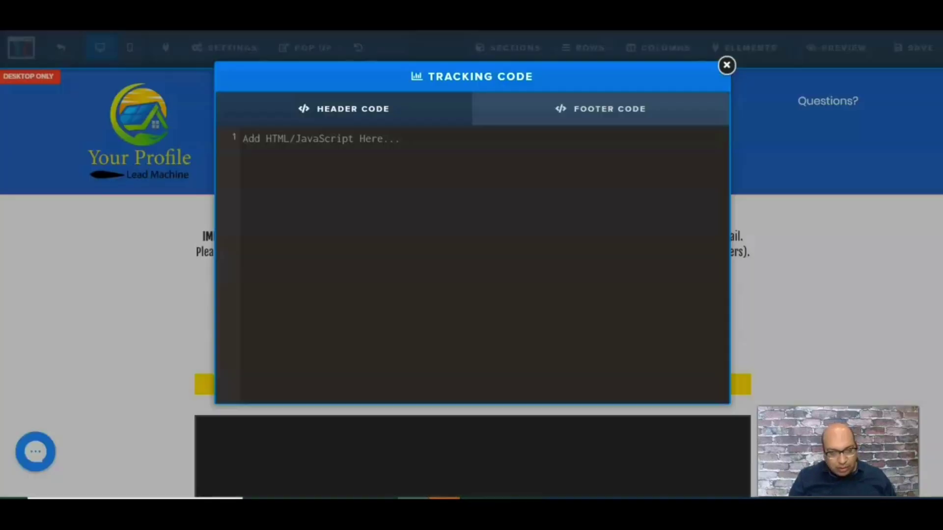
pyautogui.click(262, 144)
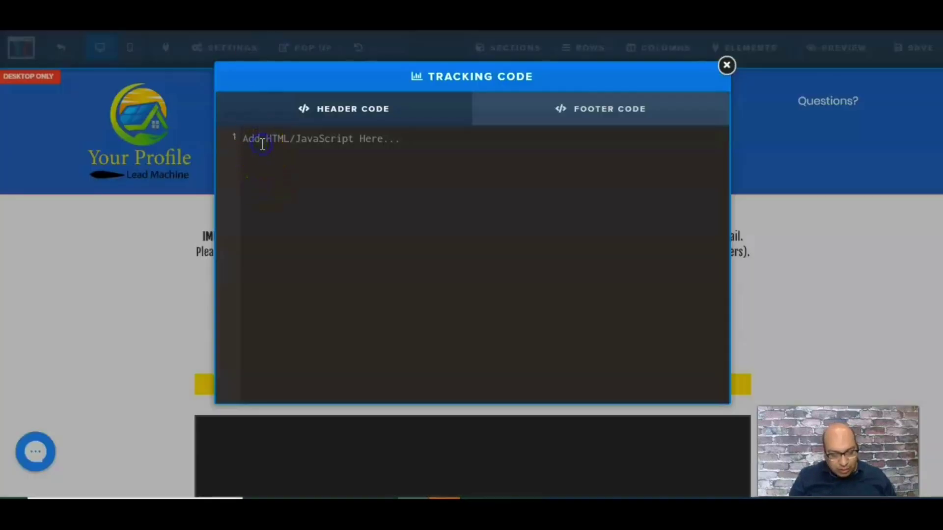
pyautogui.hotkey('ctrl', 'v')
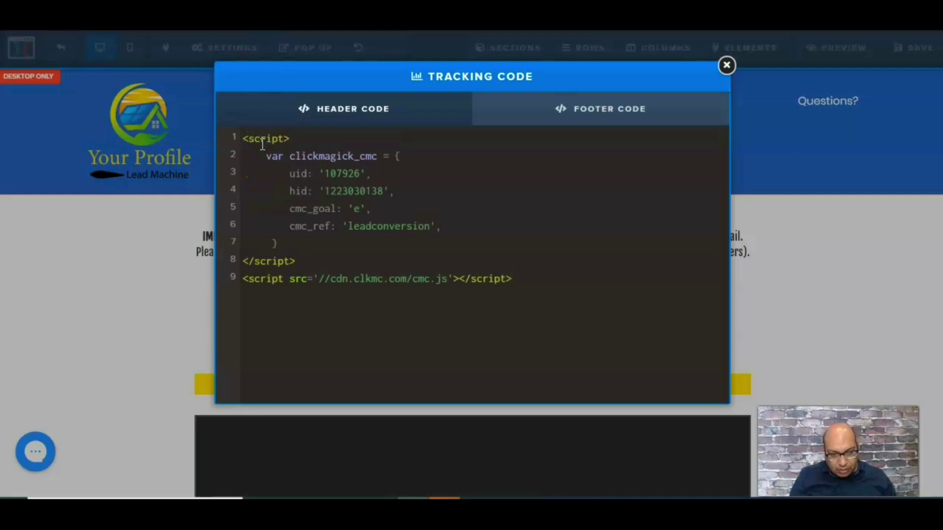
pyautogui.click(800, 270)
pyautogui.click(905, 58)
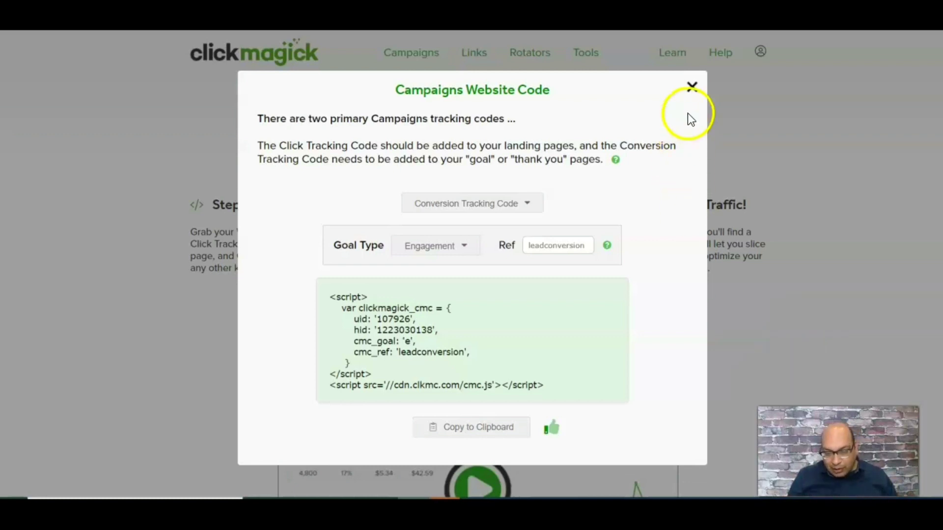
pyautogui.click(691, 89)
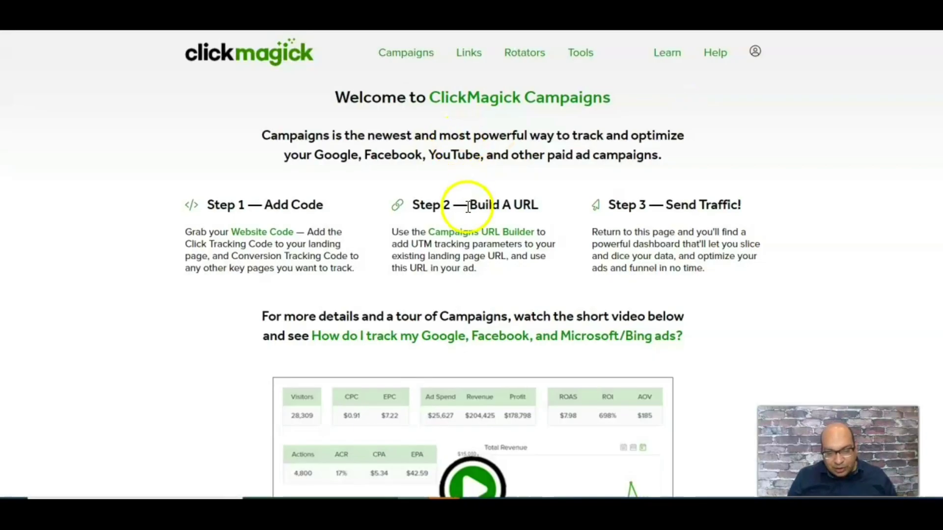
pyautogui.click(479, 237)
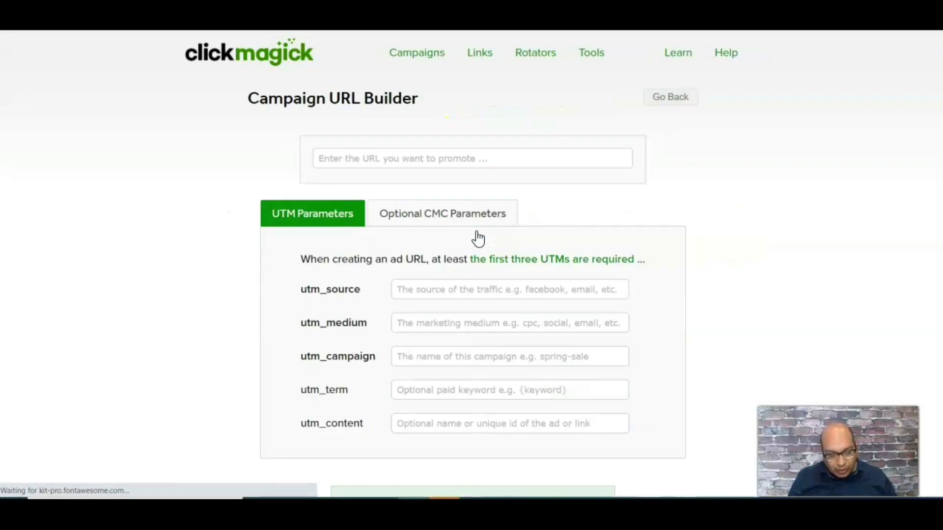
pyautogui.click(364, 158)
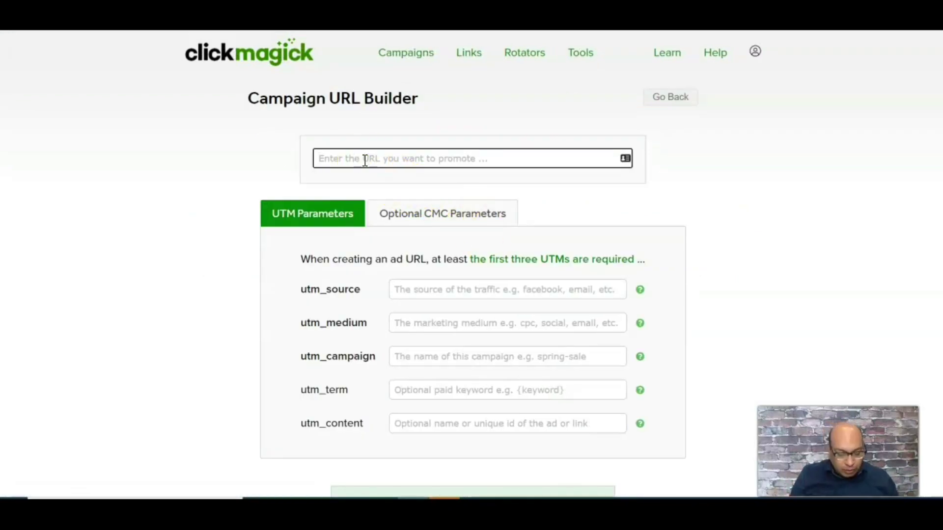
pyautogui.write('www.yo')
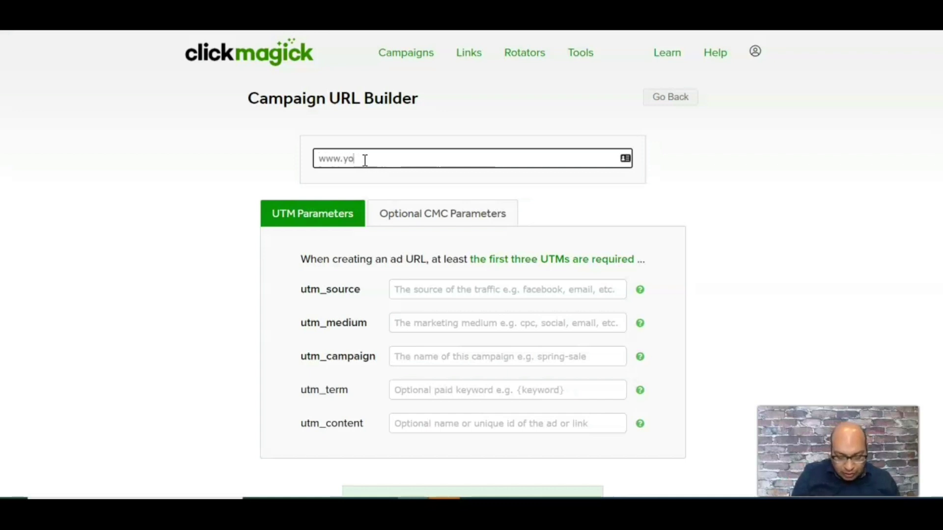
pyautogui.write('urbro')
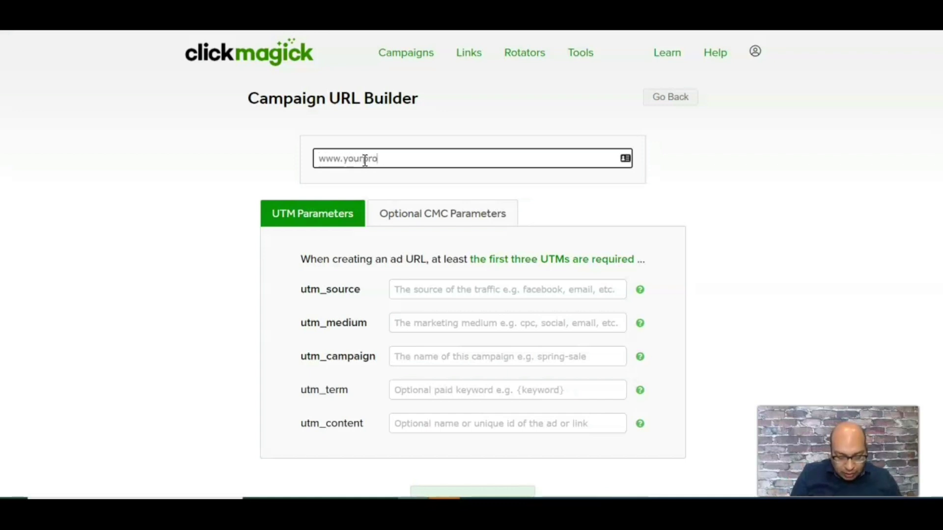
pyautogui.write('filelea')
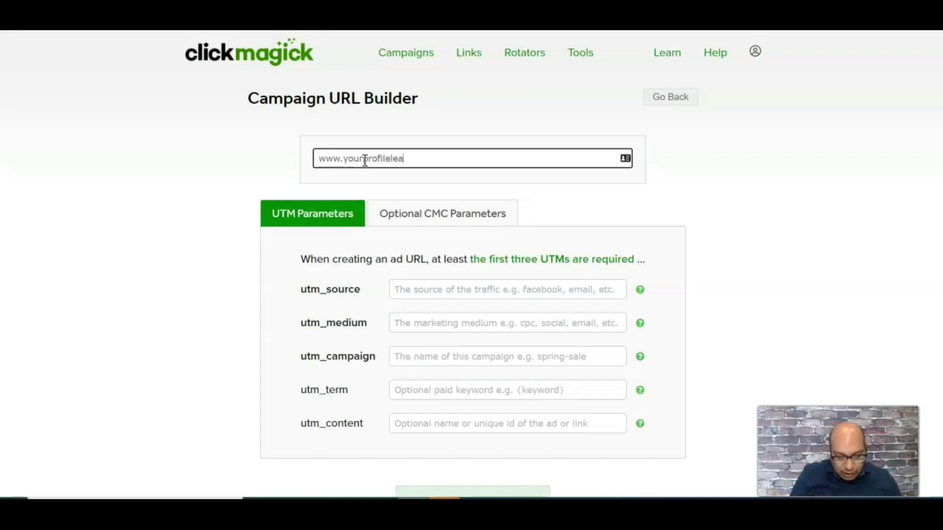
pyautogui.write('dmachine.com')
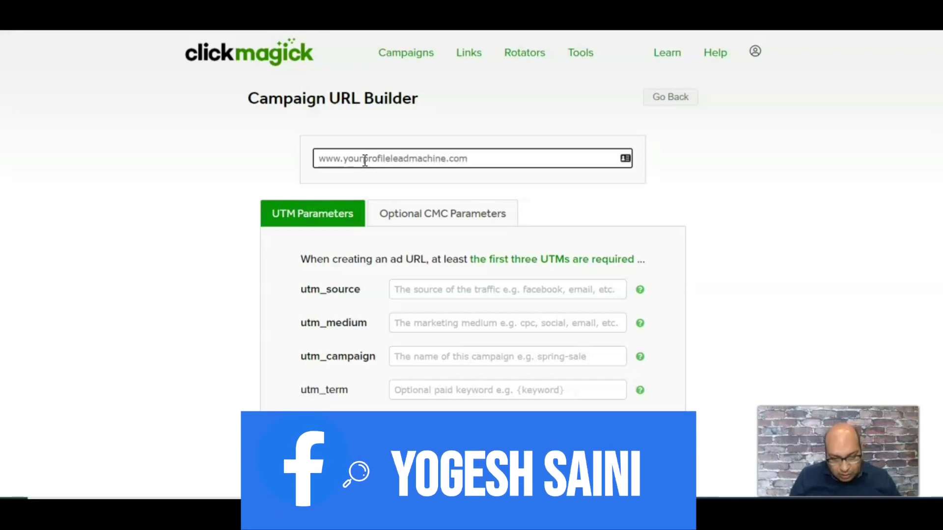
pyautogui.click(366, 160)
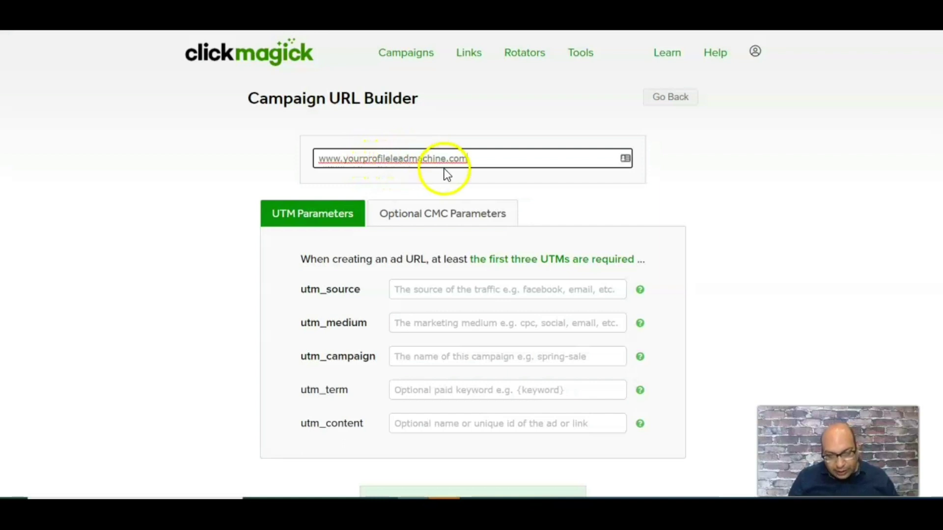
# Set the campaign URL's utm_source parameter to "google"
pyautogui.click(404, 293)
pyautogui.write('go')
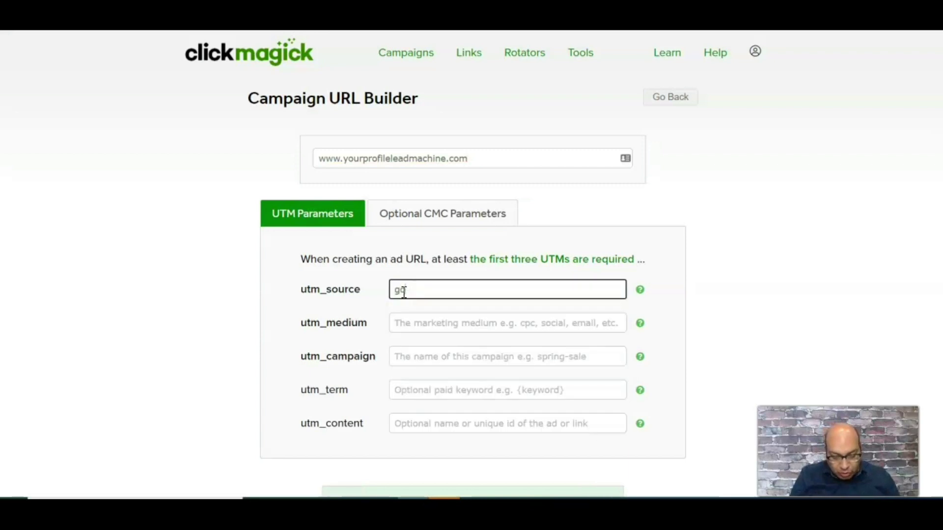
pyautogui.write('og')
pyautogui.press('BackSpace')
pyautogui.write('o')
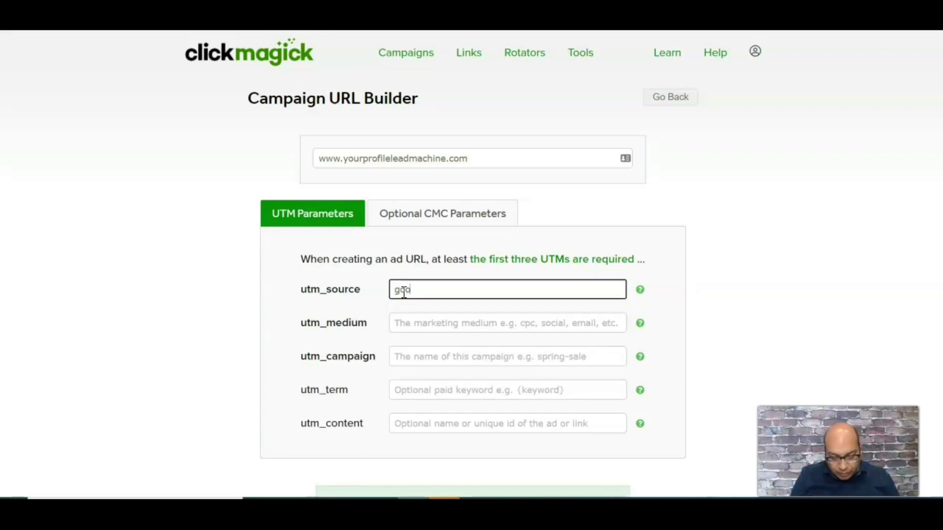
pyautogui.write('gle')
pyautogui.click(427, 293)
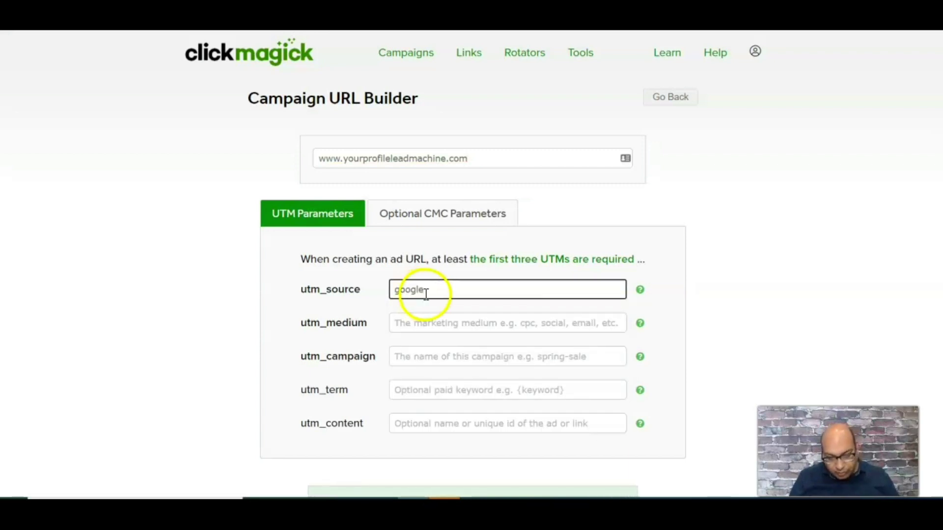
# Set the campaign URL's utm_medium to "ads" and its utm_campaign to "realestate"
pyautogui.click(421, 322)
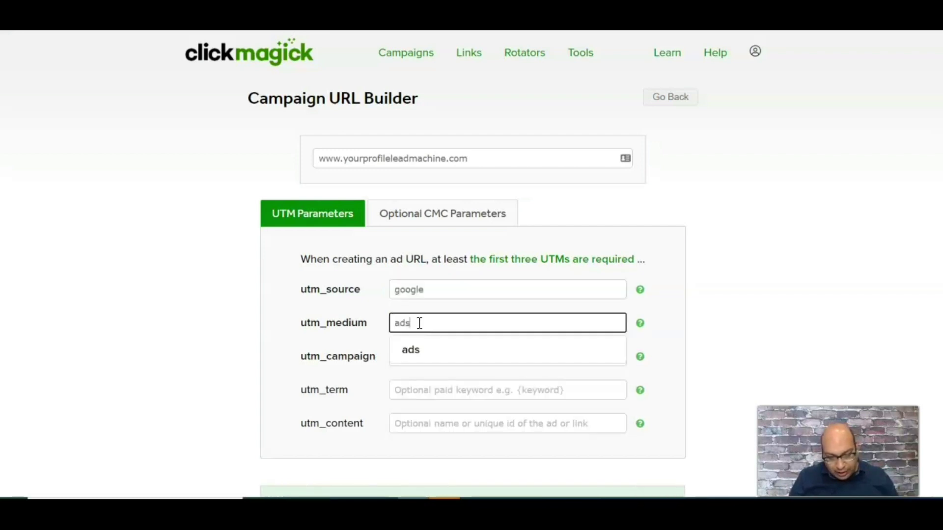
pyautogui.click(420, 349)
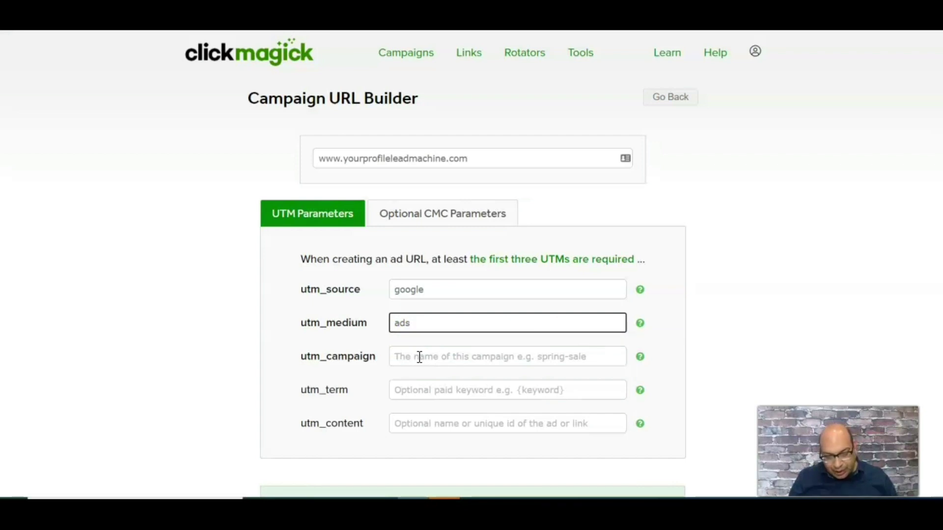
pyautogui.click(420, 357)
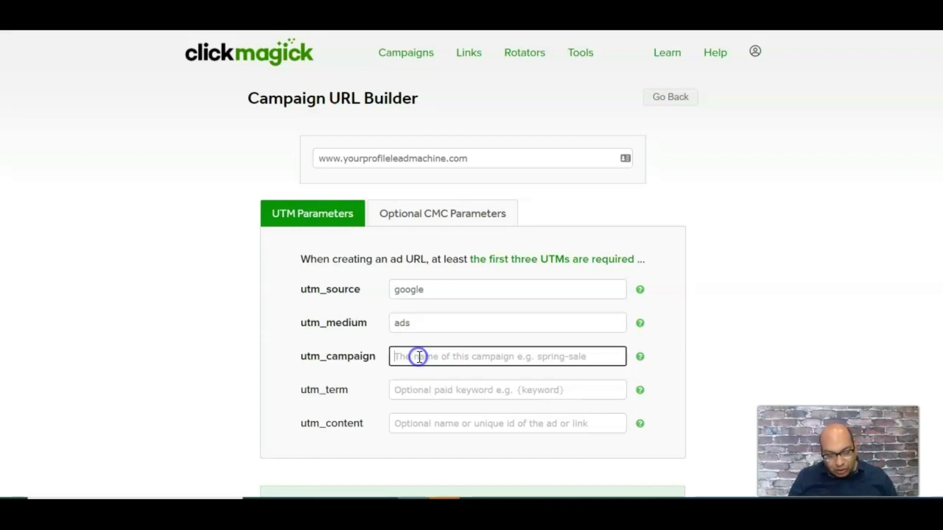
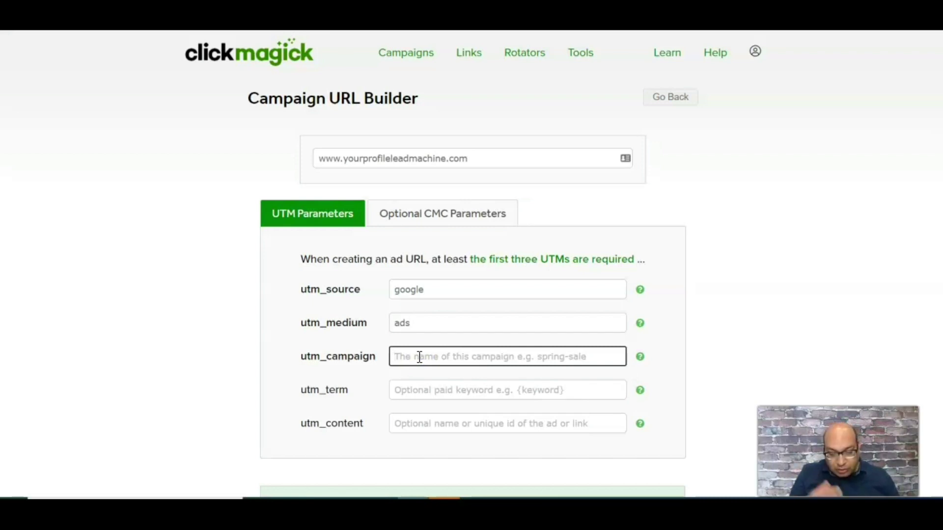
pyautogui.write('realestate')
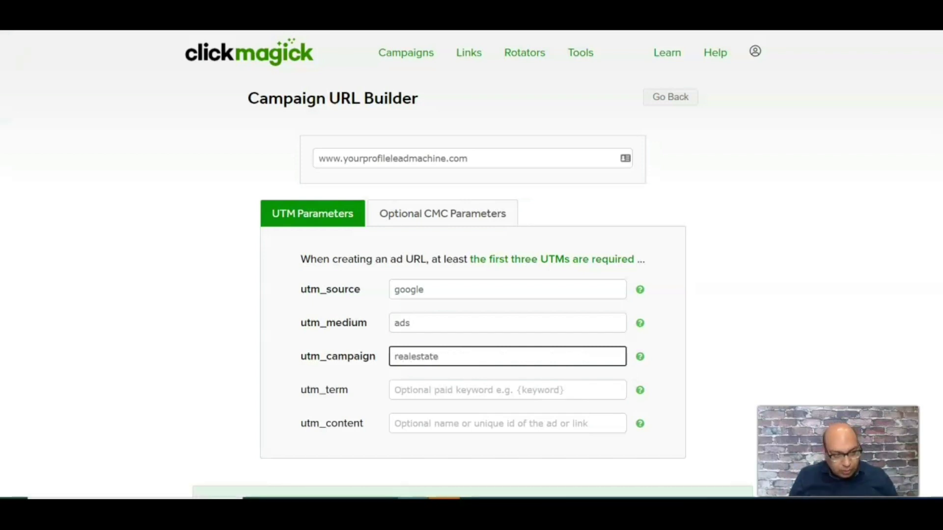
pyautogui.click(319, 297)
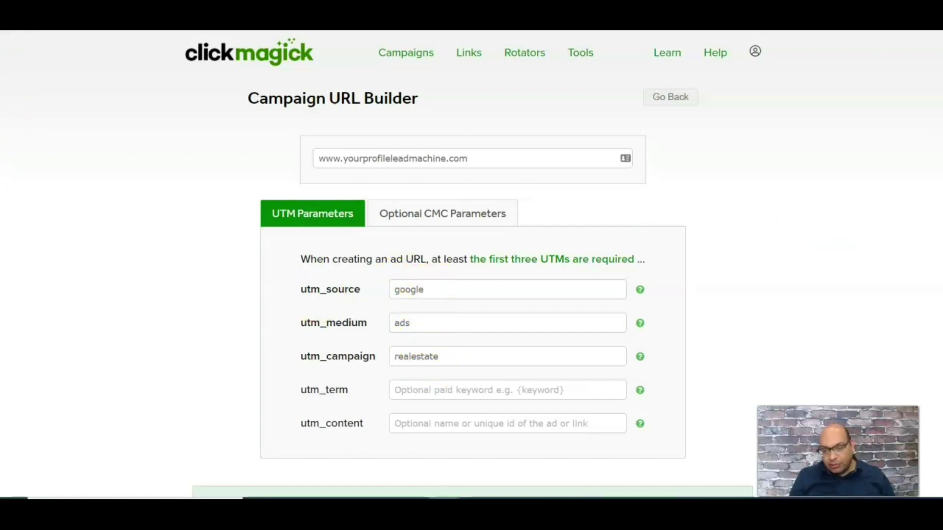
pyautogui.click(508, 357)
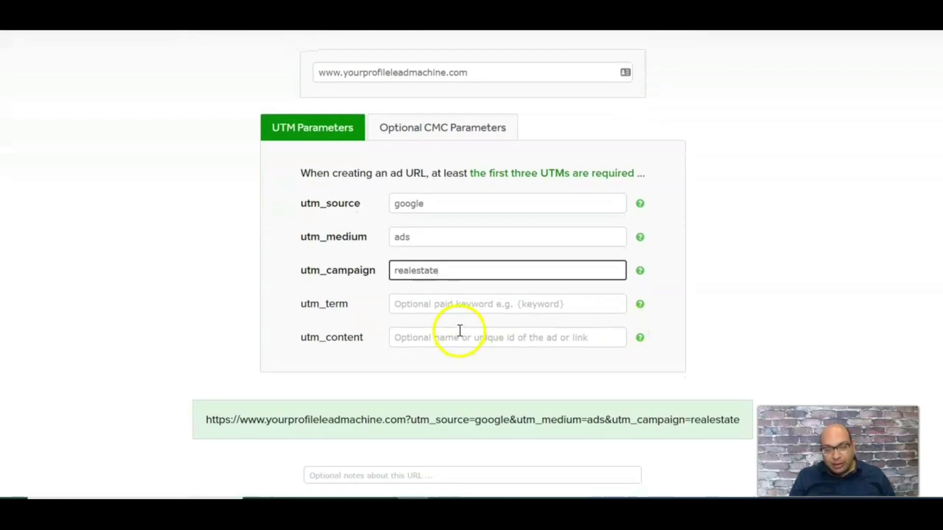
# Consult the utm_source help article on UTM parameter best practices and return to the URL builder
pyautogui.click(640, 207)
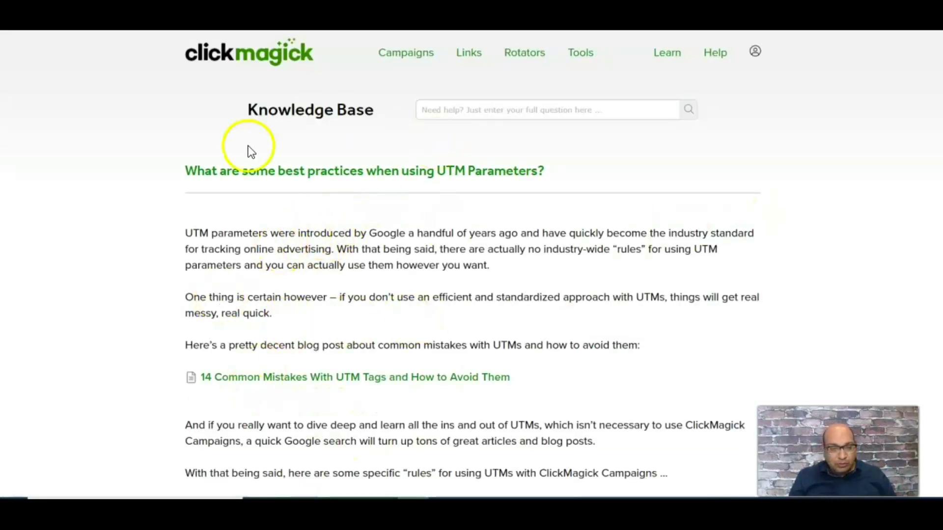
pyautogui.hotkey('ctrl', 'w')
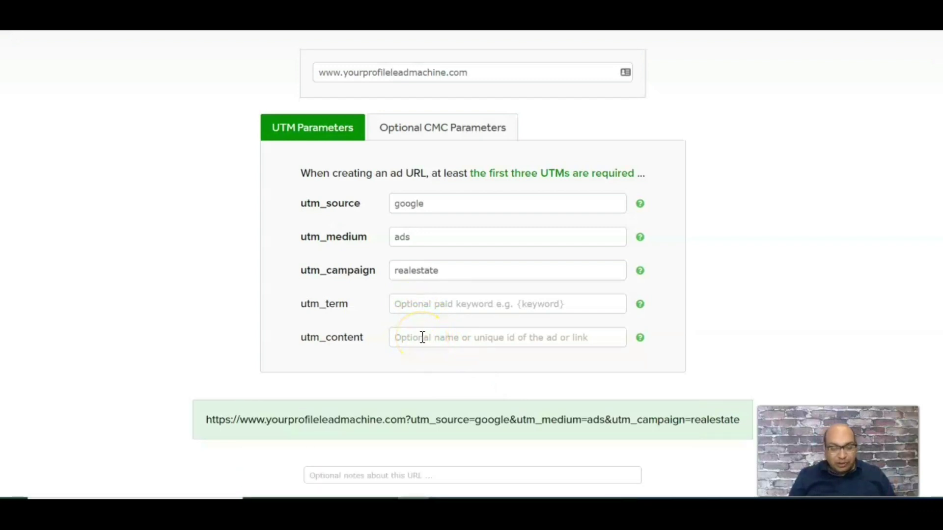
# Save and copy the generated campaign URL, and load it in a new browser tab
pyautogui.scroll(-2, 422, 338)
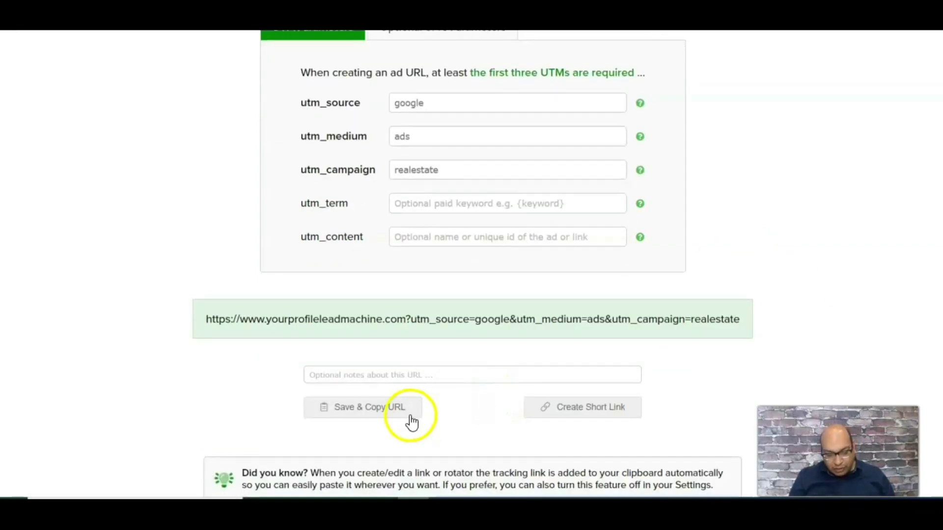
pyautogui.click(392, 417)
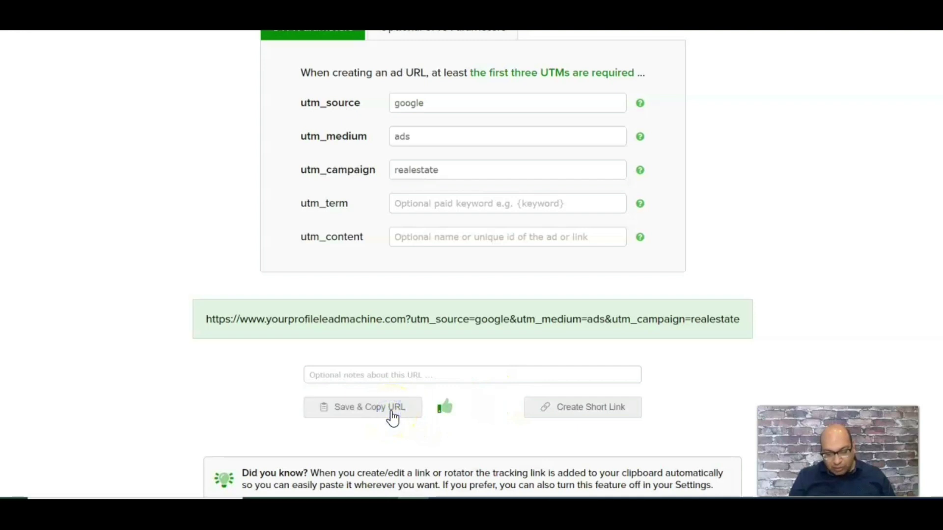
pyautogui.hotkey('ctrl', 't')
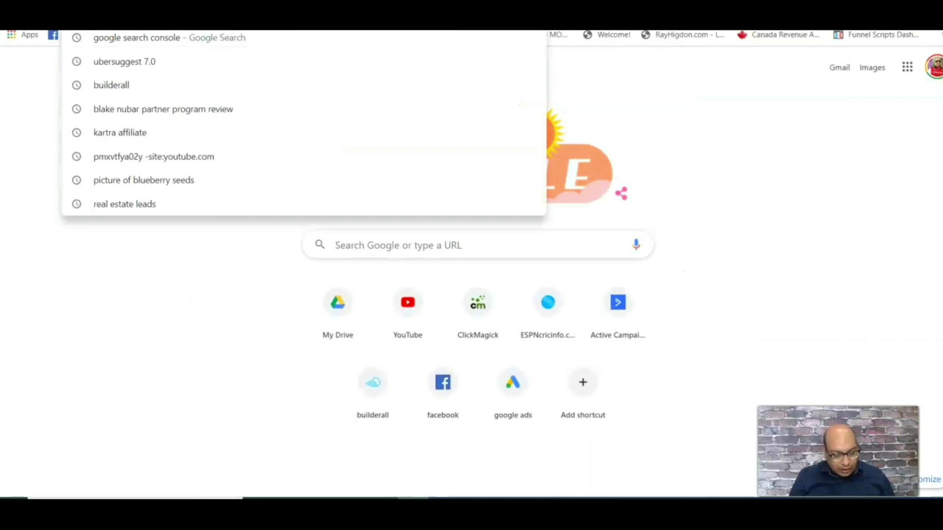
pyautogui.hotkey('ctrl', 'v')
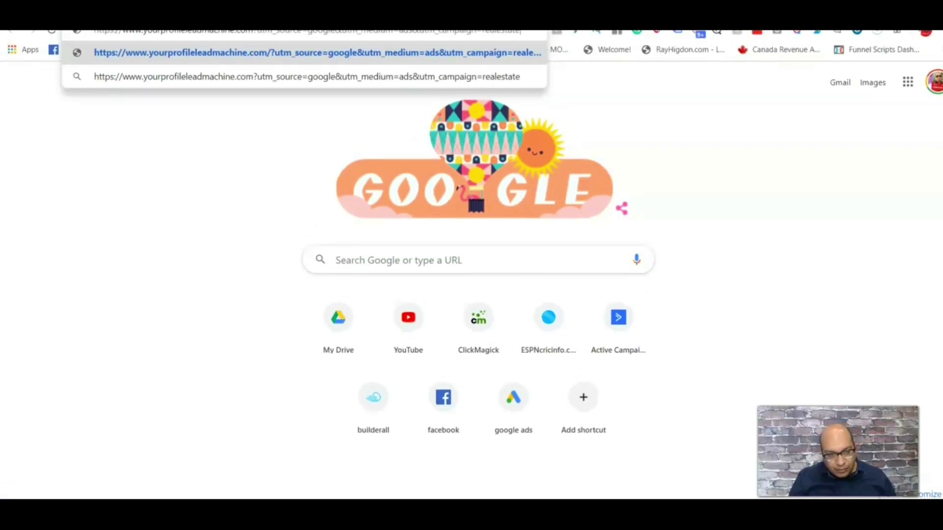
pyautogui.press('Escape')
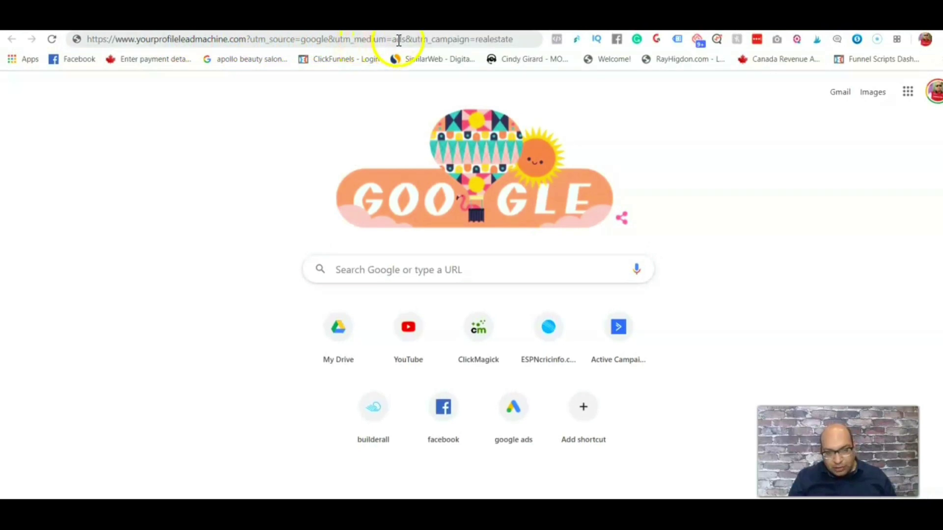
pyautogui.click(524, 43)
pyautogui.press('Return')
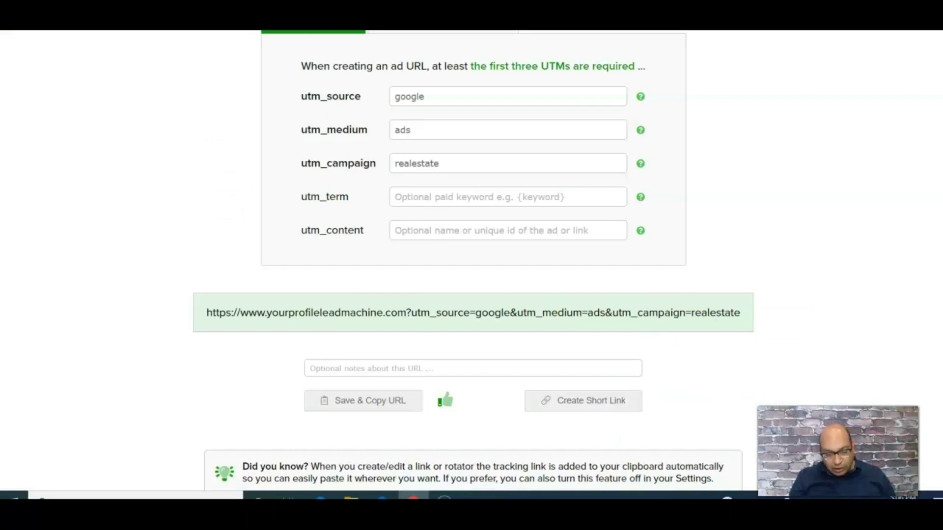
pyautogui.scroll(-1, 474, 260)
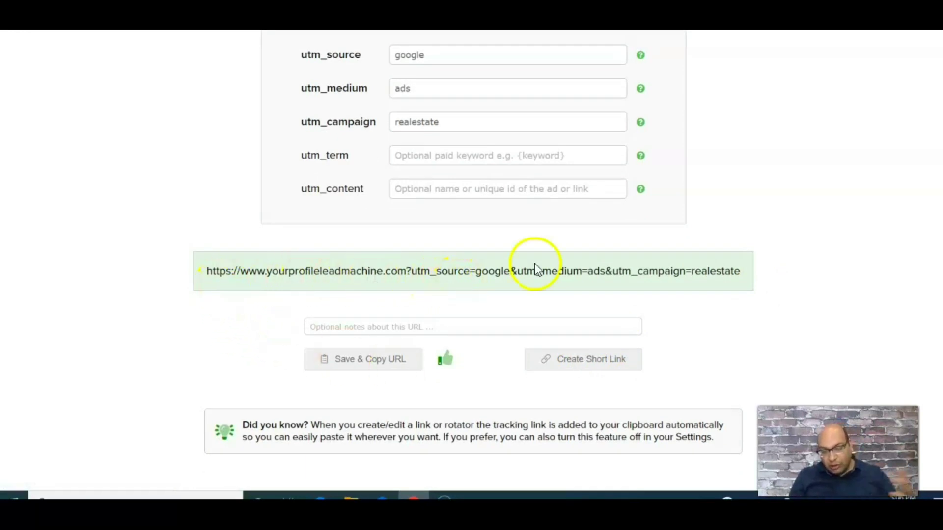
pyautogui.click(583, 361)
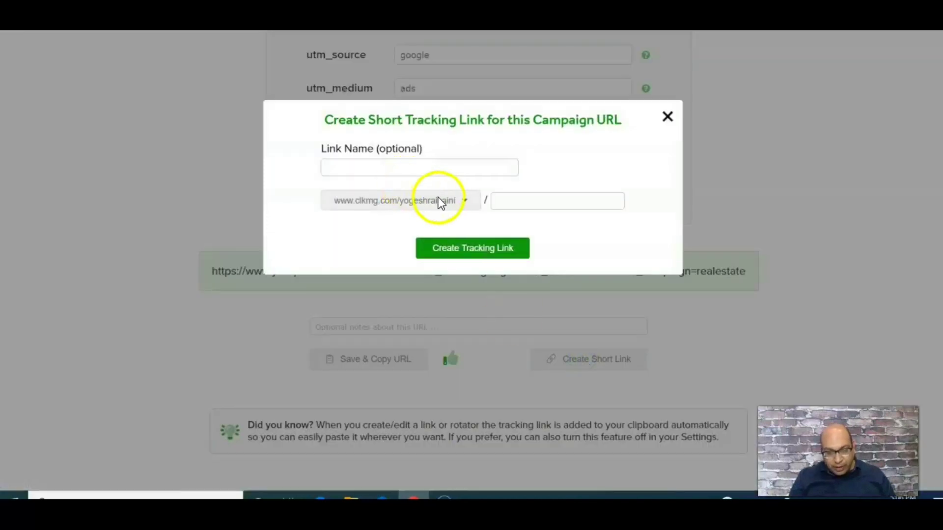
pyautogui.click(465, 200)
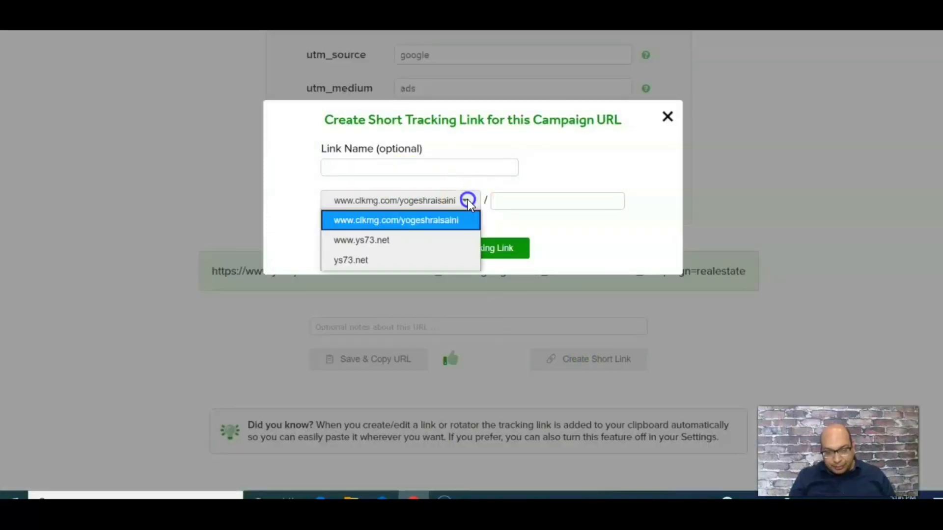
pyautogui.click(398, 240)
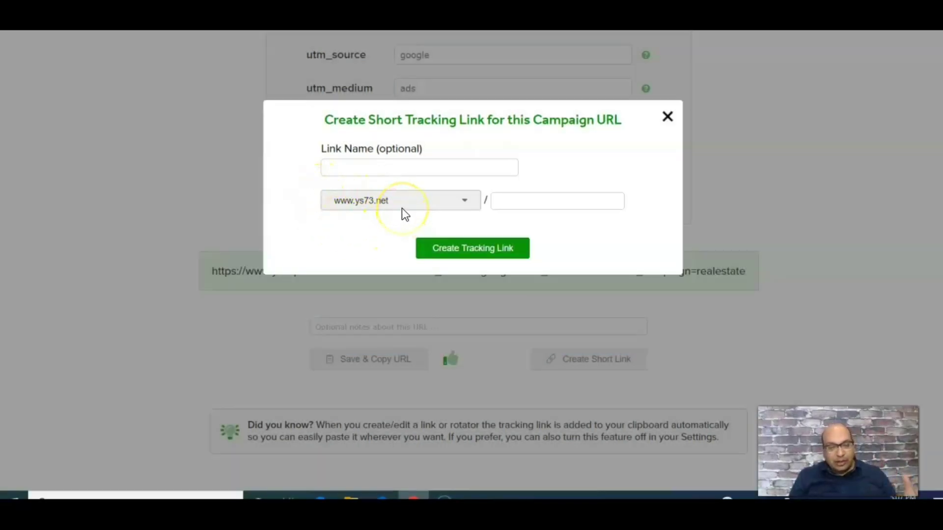
pyautogui.click(515, 208)
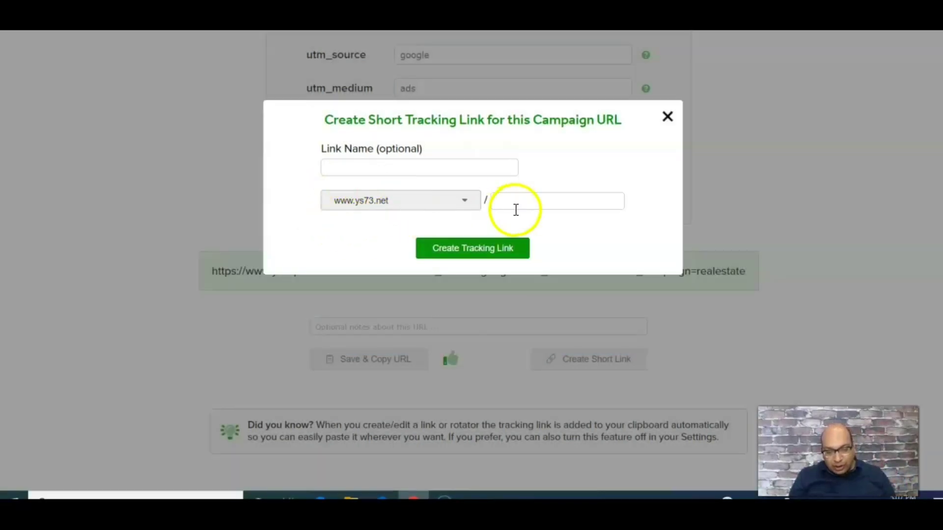
pyautogui.click(516, 208)
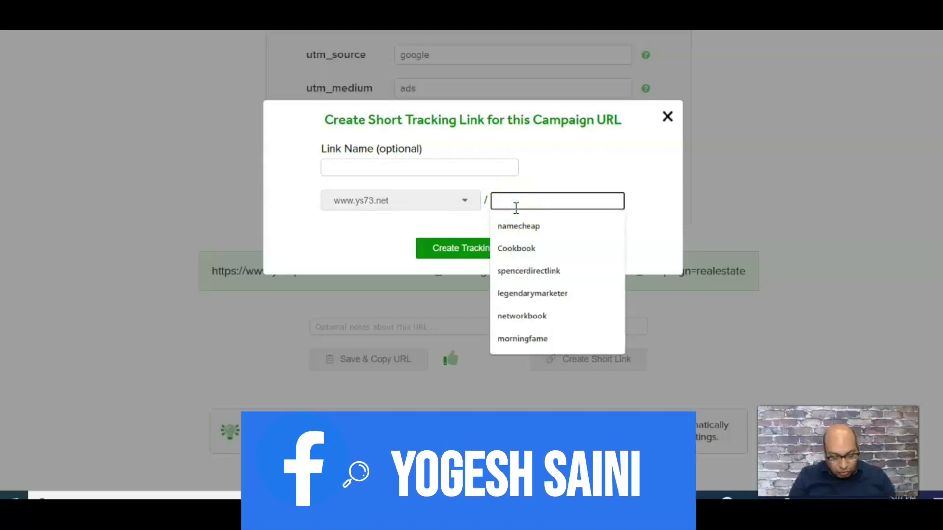
# Name the short link "yourprofileleadmachine", set its path to "google", and create the tracking link
pyautogui.click(364, 164)
pyautogui.write('your')
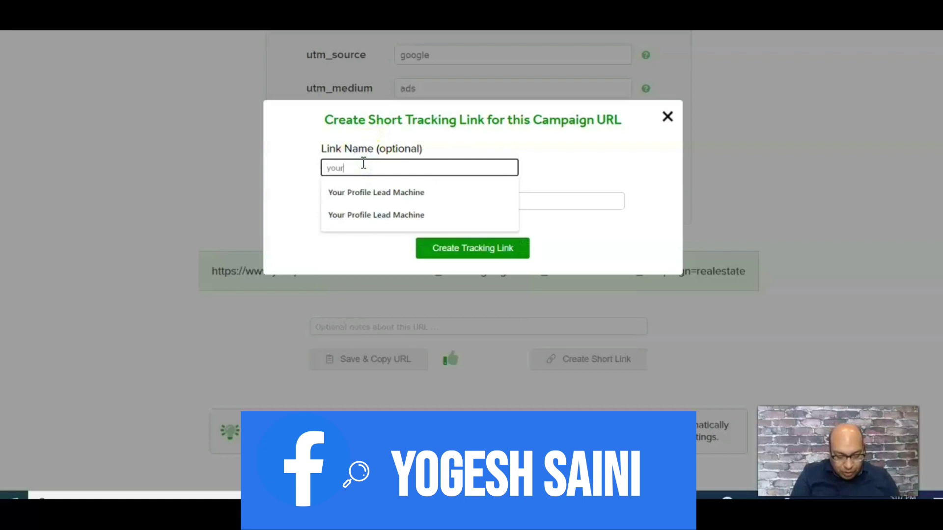
pyautogui.write('profilele')
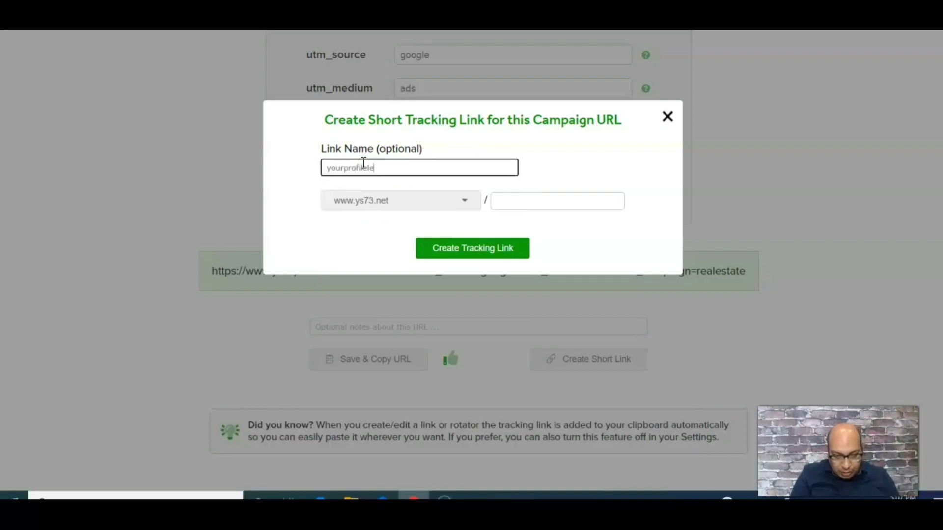
pyautogui.write('admachine')
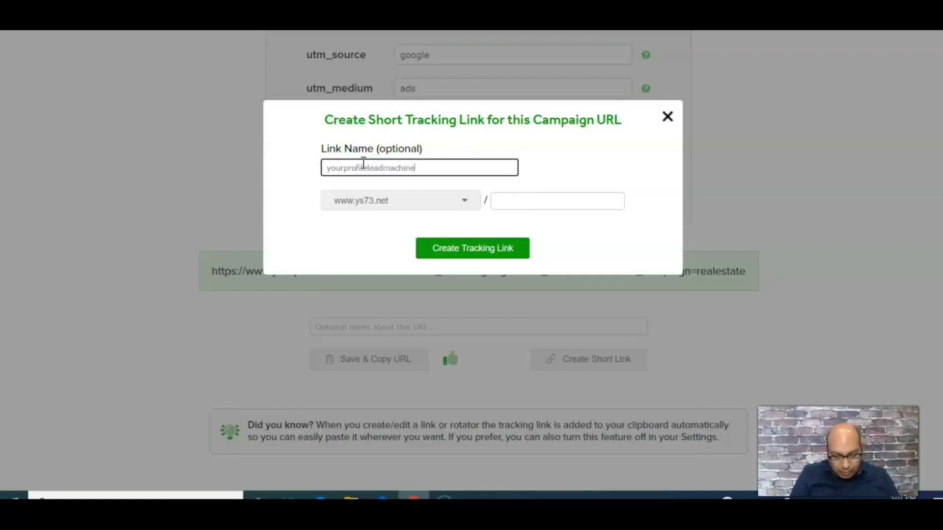
pyautogui.click(495, 203)
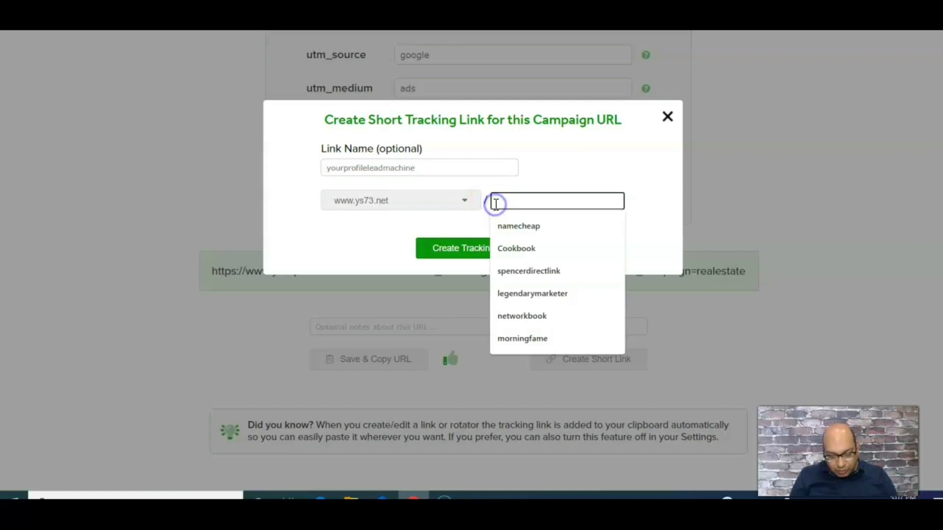
pyautogui.write('google')
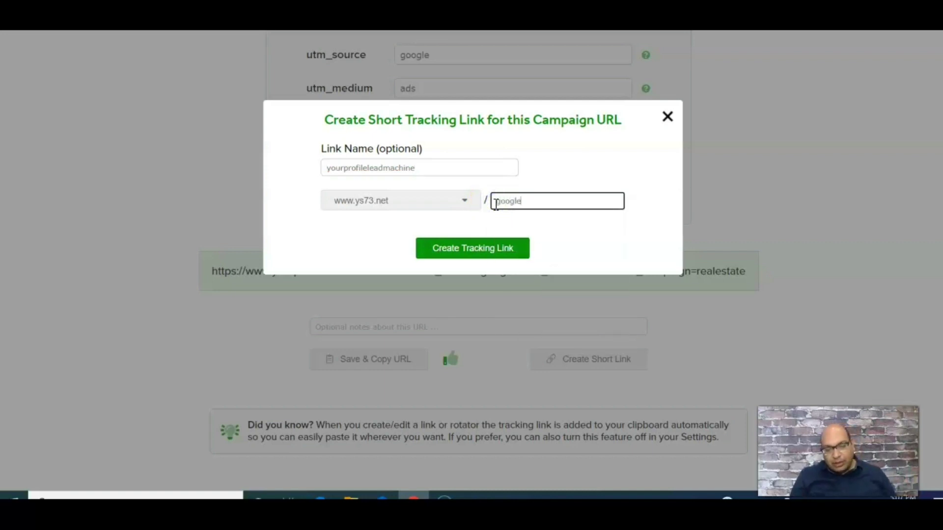
pyautogui.click(483, 249)
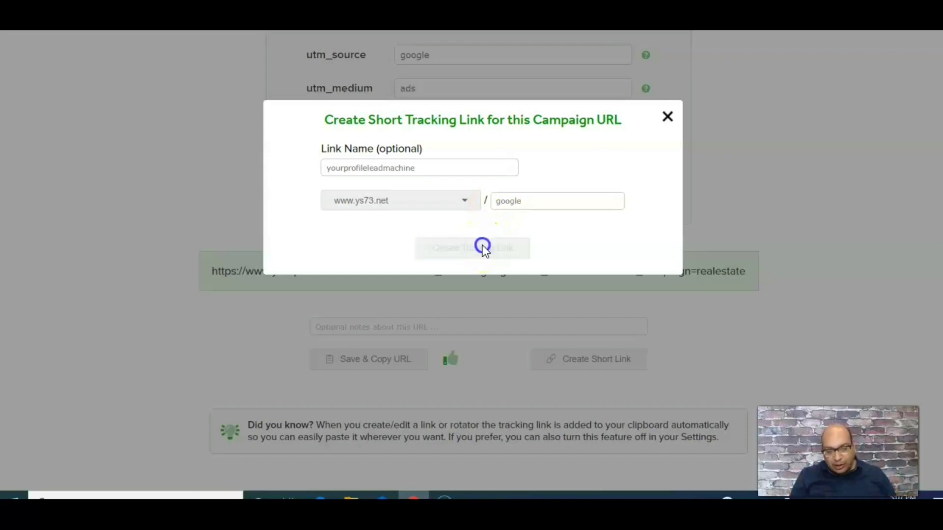
pyautogui.click(491, 224)
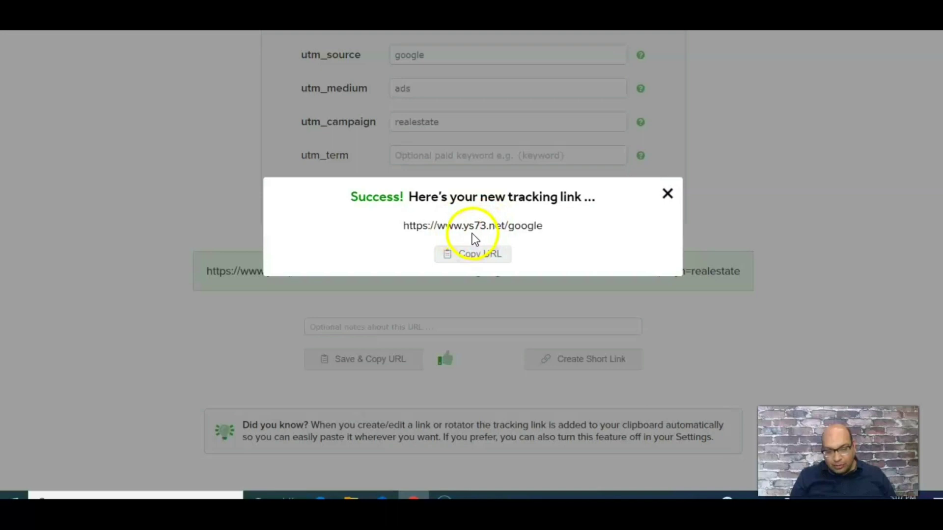
# Copy the new short tracking link, test it in a separate browser tab, and return to ClickMagick
pyautogui.click(472, 258)
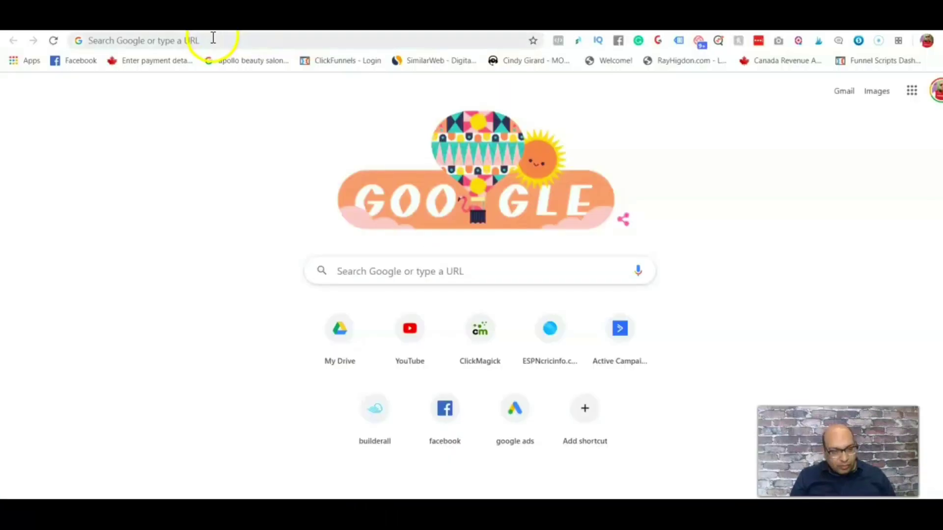
pyautogui.click(211, 38)
pyautogui.hotkey('ctrl', 'v')
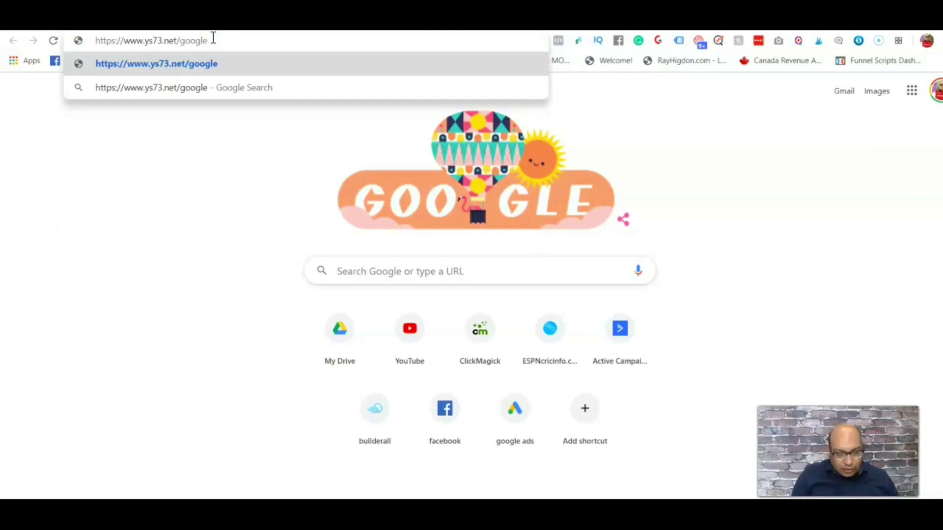
pyautogui.press('Return')
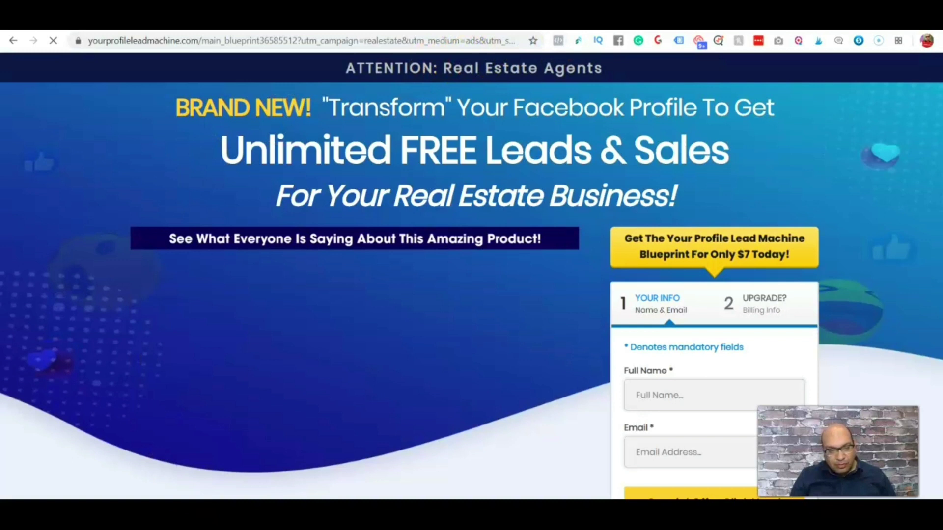
pyautogui.hotkey('ctrl', 'w')
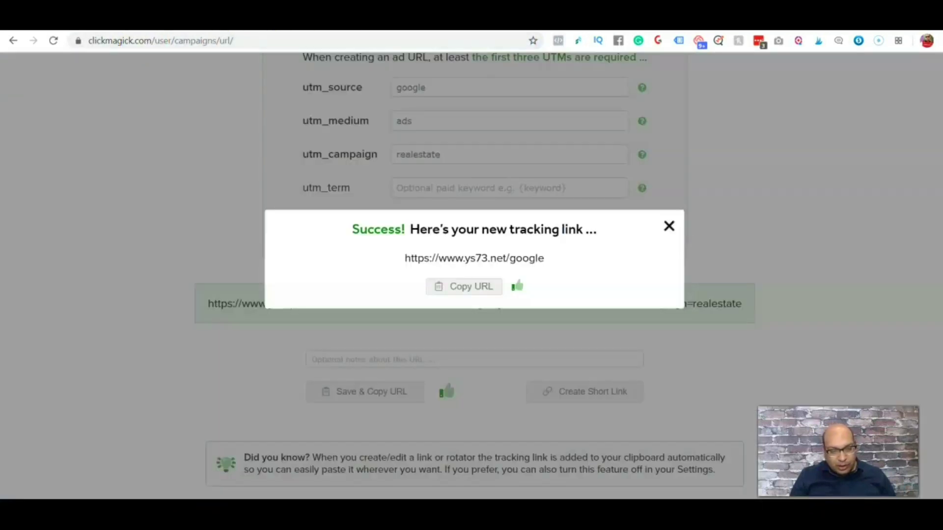